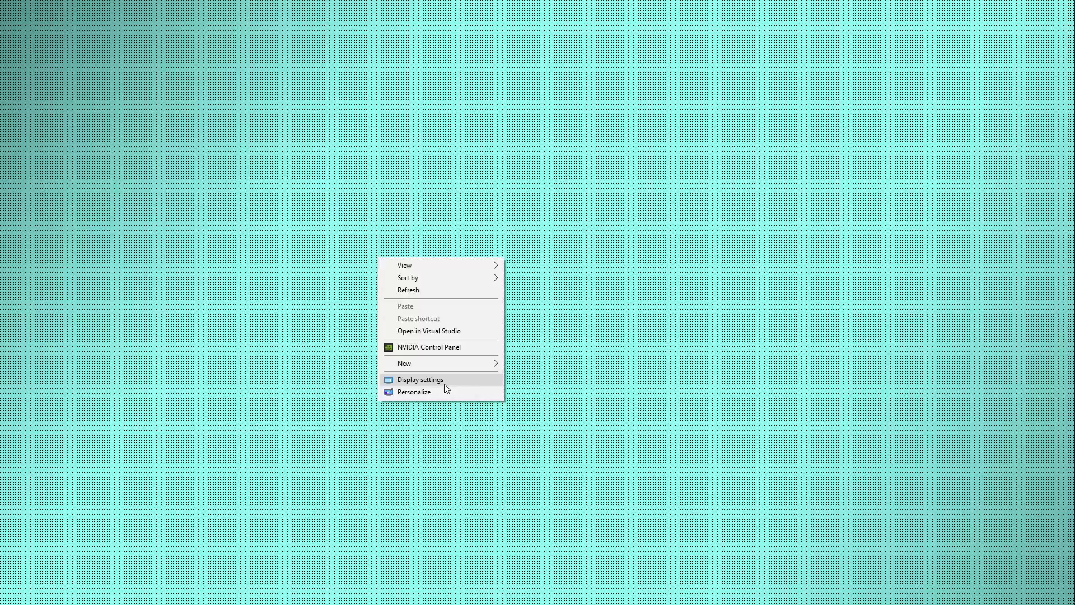
# Check the screen resolutions in Display settings, leaving 1920 × 1080 selected
pyautogui.click(445, 384)
pyautogui.scroll(-3, 532, 311)
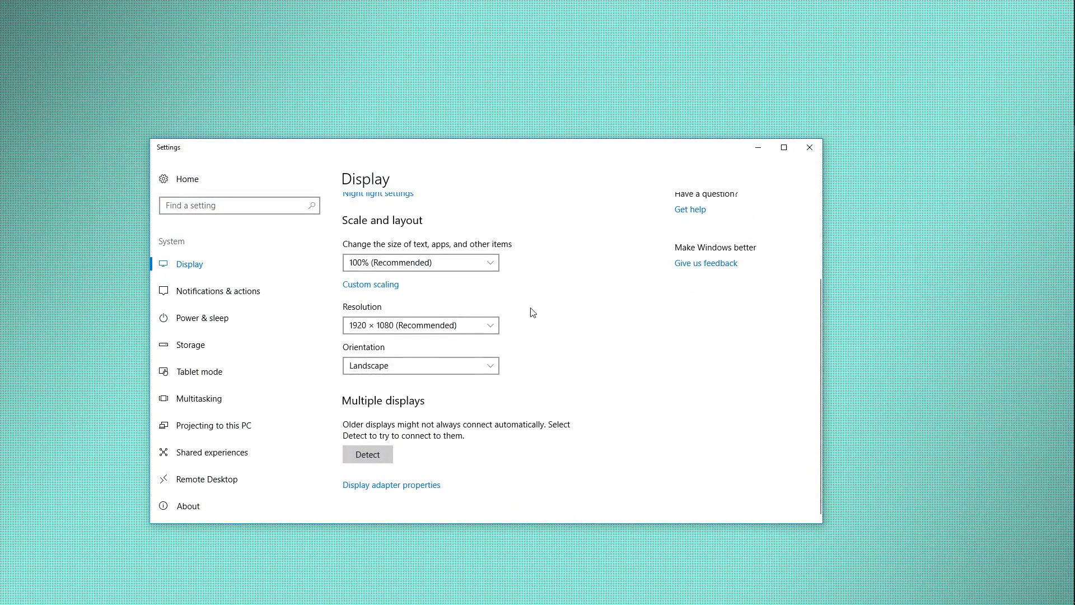
pyautogui.click(362, 327)
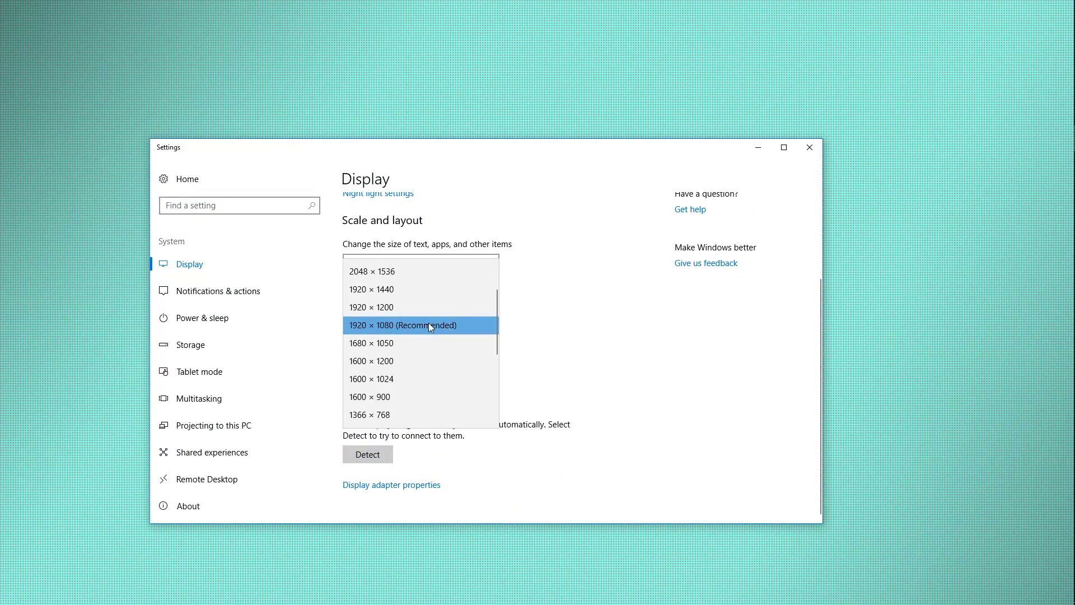
pyautogui.scroll(3, 442, 327)
pyautogui.press('Escape')
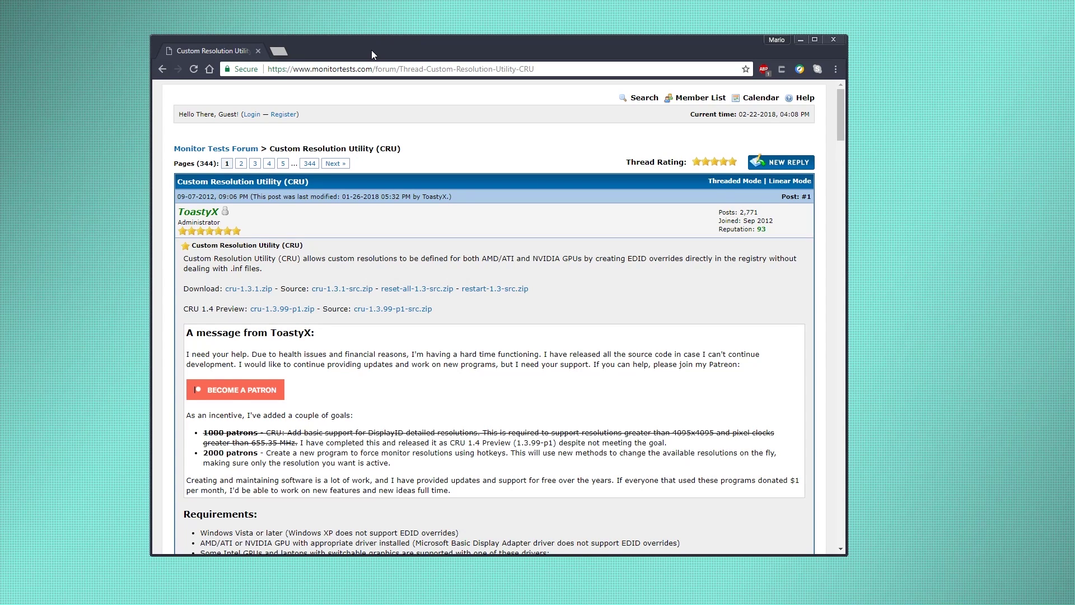
# Save cru-1.3.1.zip from the forum thread and show it in its download folder
pyautogui.click(239, 290)
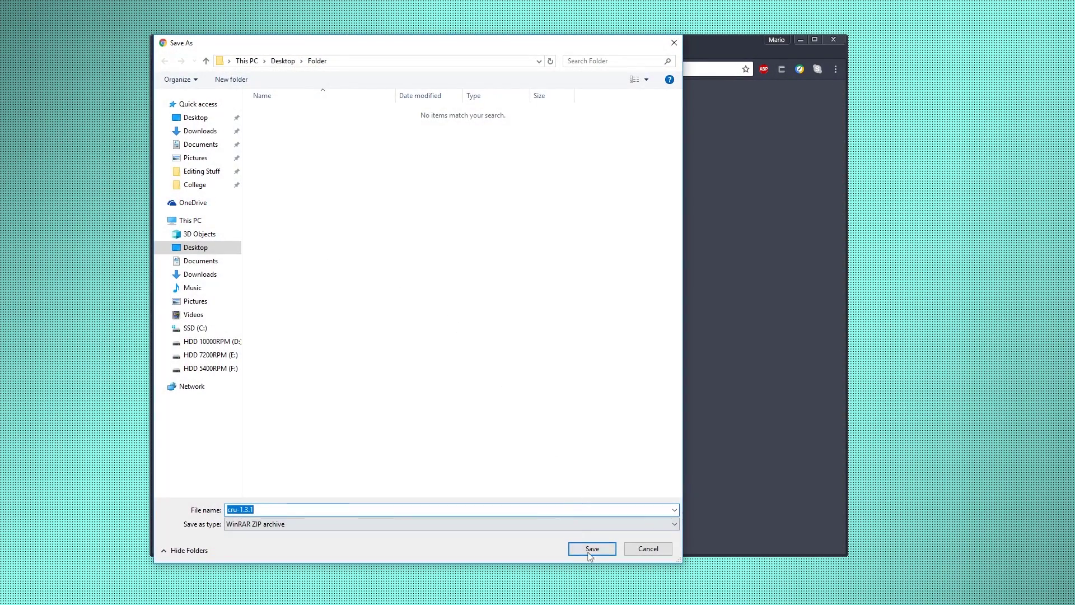
pyautogui.click(591, 549)
pyautogui.click(268, 541)
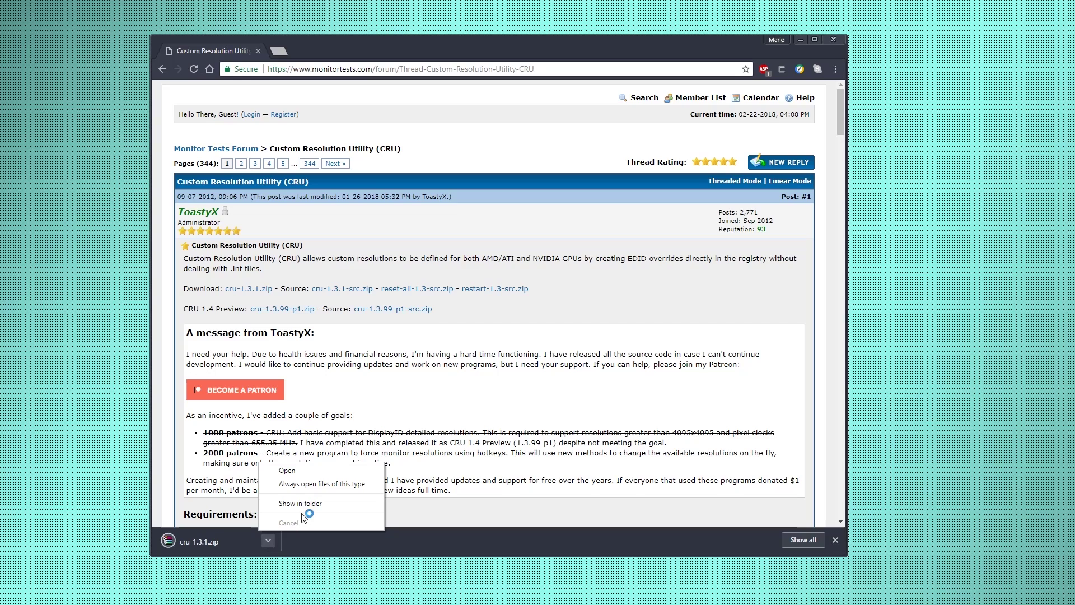
pyautogui.click(302, 504)
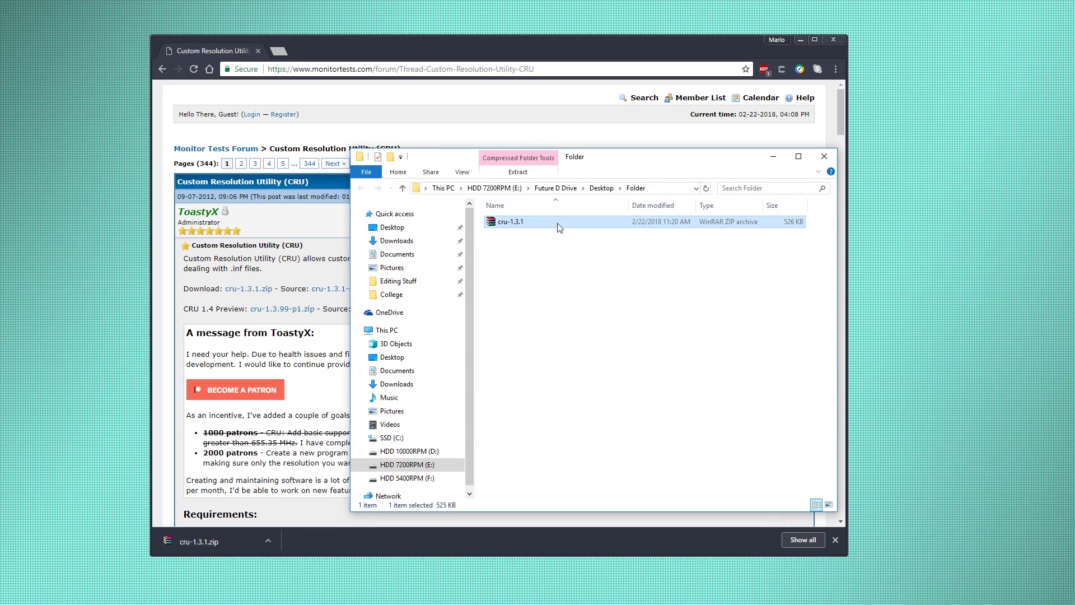
# Extract CRU.exe, reset-all.exe, restart.exe and restart64.exe from cru-1.3.1.zip into the Desktop Folder
pyautogui.moveTo(578, 171); pyautogui.dragTo(704, 125)
pyautogui.doubleClick(656, 176)
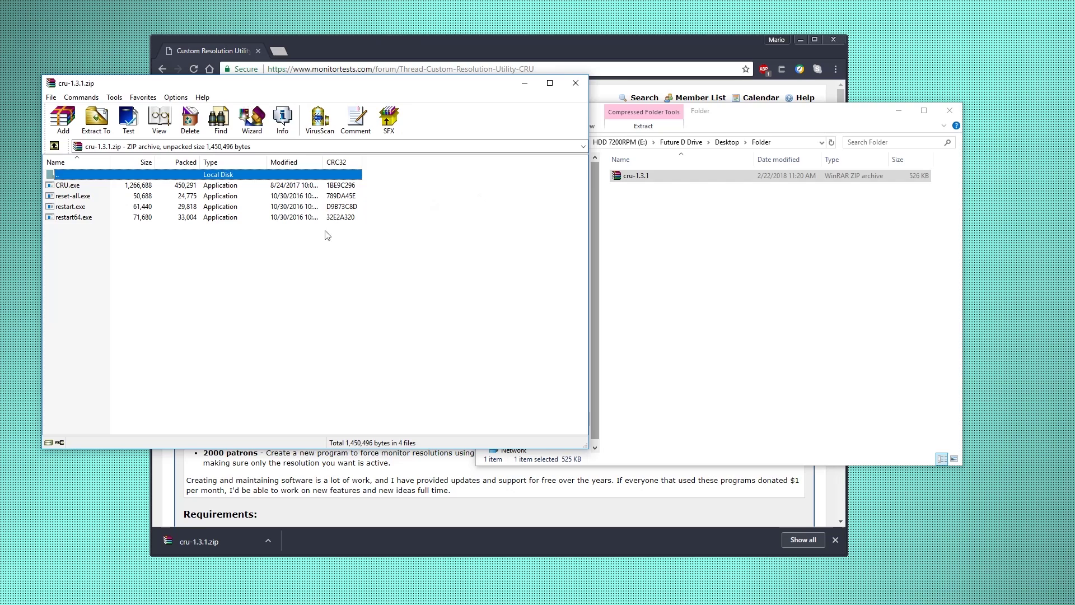
pyautogui.moveTo(235, 256); pyautogui.dragTo(145, 182)
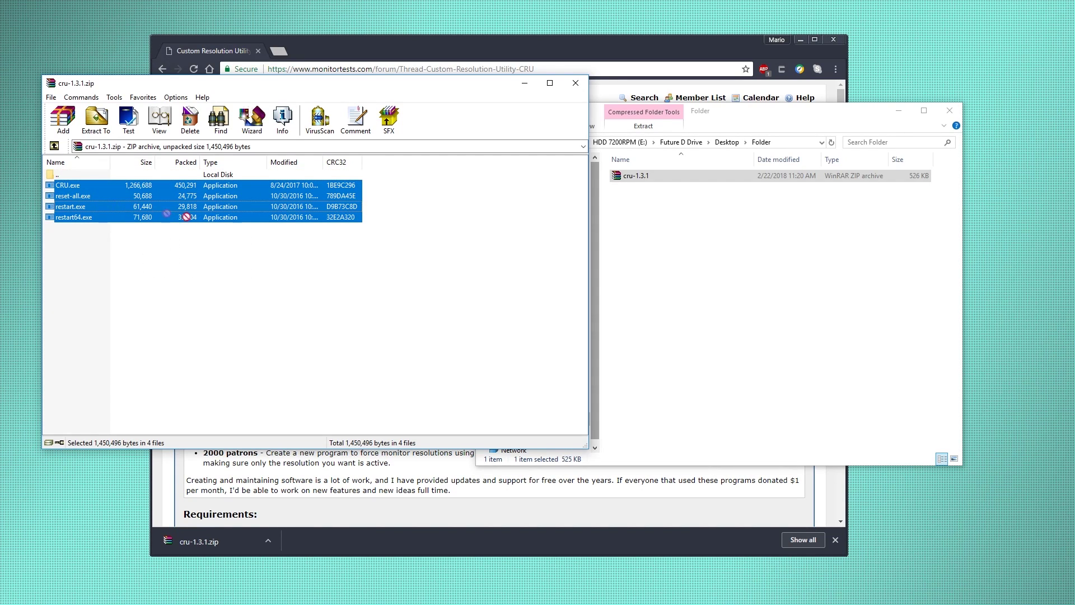
pyautogui.moveTo(187, 215); pyautogui.dragTo(689, 259)
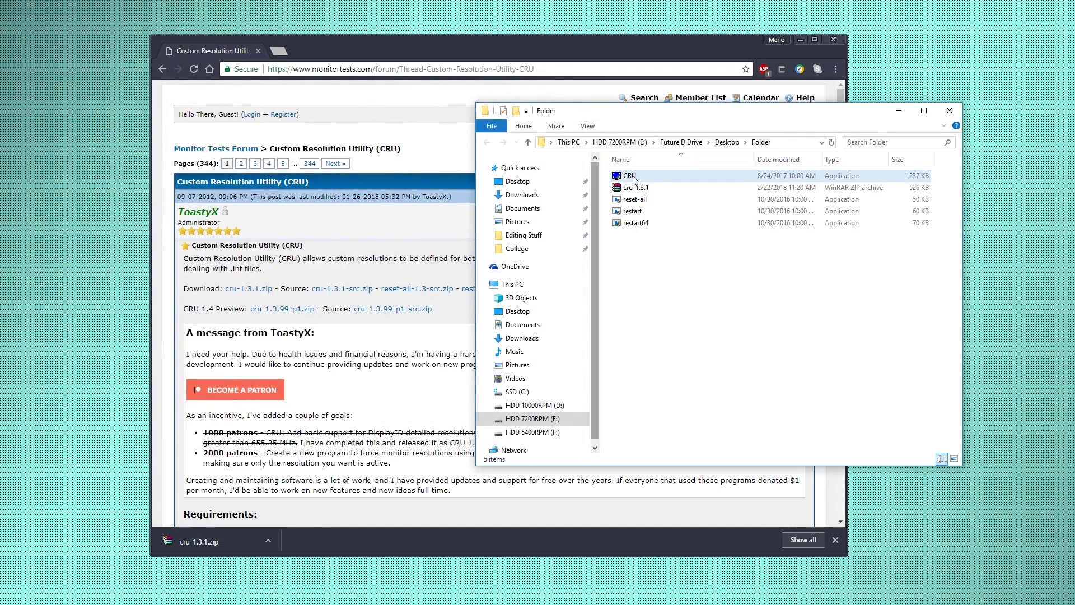
# Run CRU as administrator, approving the UAC prompt
pyautogui.click(634, 181)
pyautogui.rightClick(634, 180)
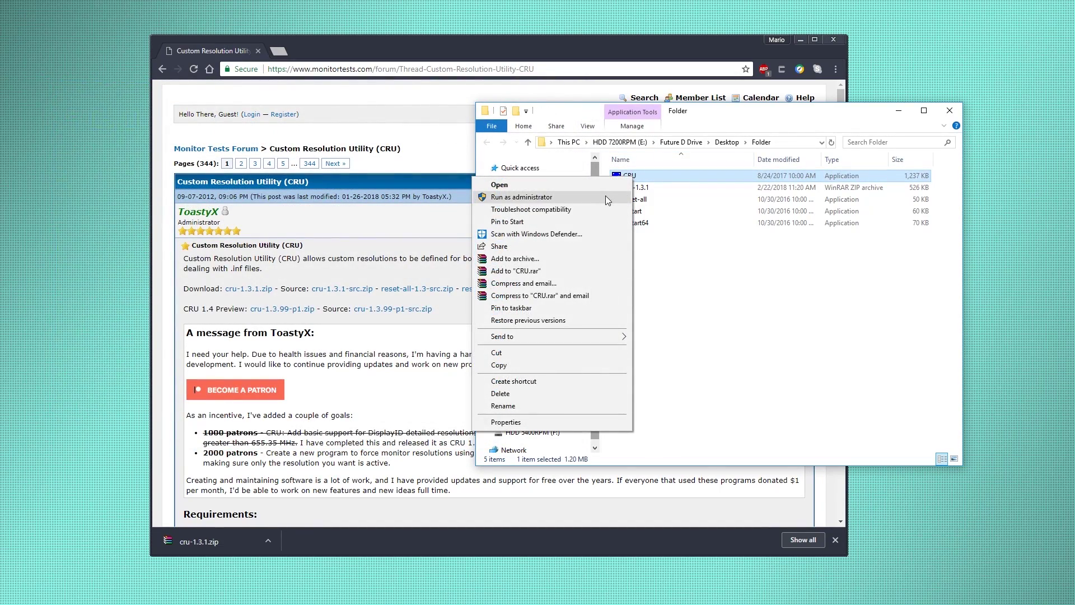
pyautogui.click(606, 196)
pyautogui.click(496, 381)
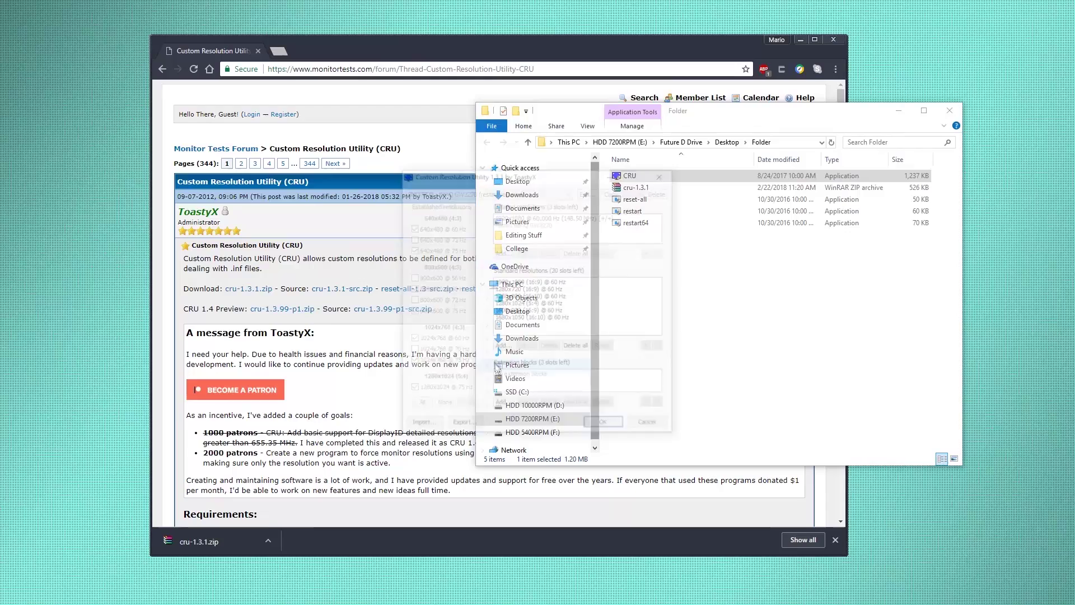
# Add a new detailed resolution for the BenQ GW2270, starting from 1920x1080 at 60 Hz
pyautogui.moveTo(530, 178); pyautogui.dragTo(405, 153)
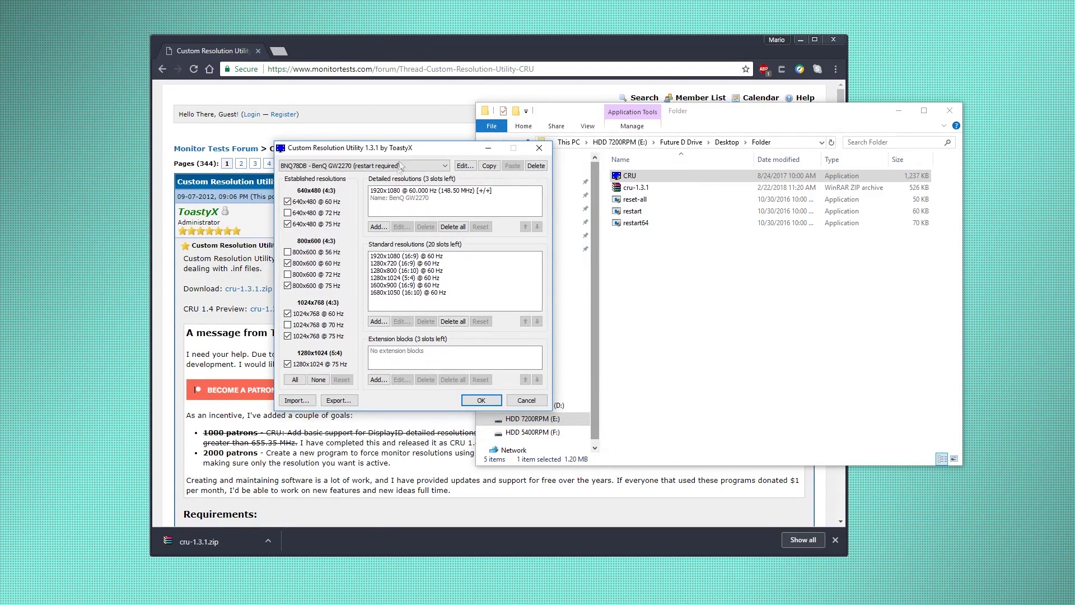
pyautogui.click(377, 227)
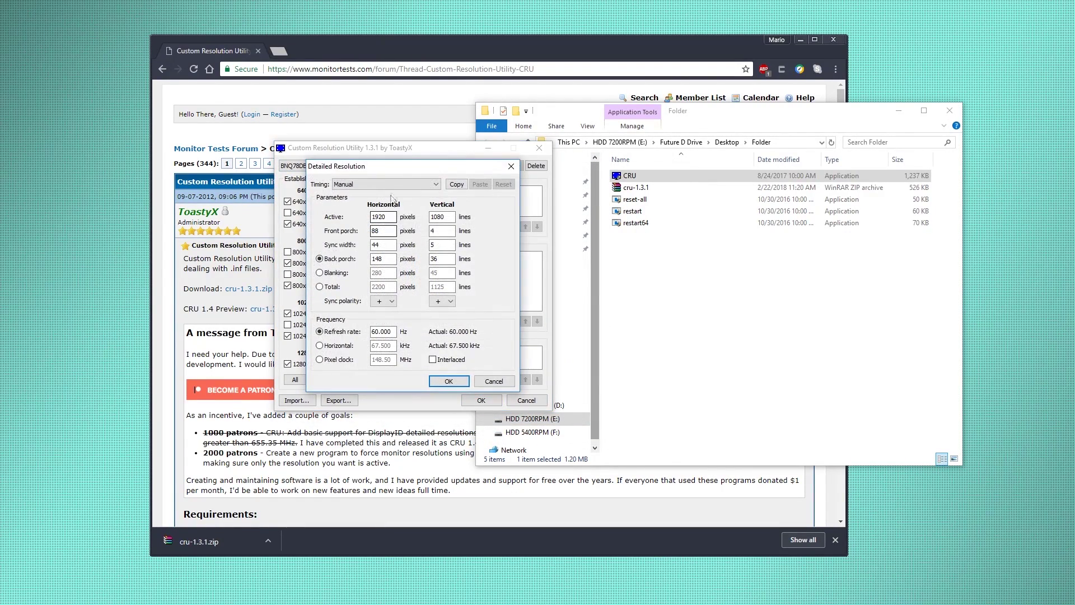
pyautogui.moveTo(405, 169); pyautogui.dragTo(423, 178)
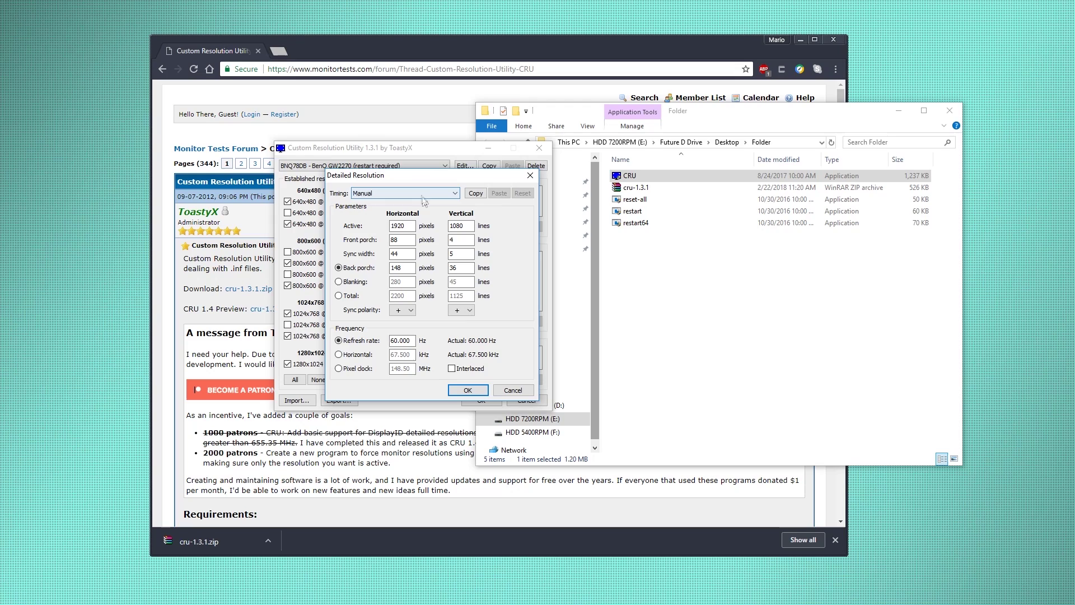
# Create a 1920x810 detailed resolution using Automatic - LCD standard timing
pyautogui.click(429, 194)
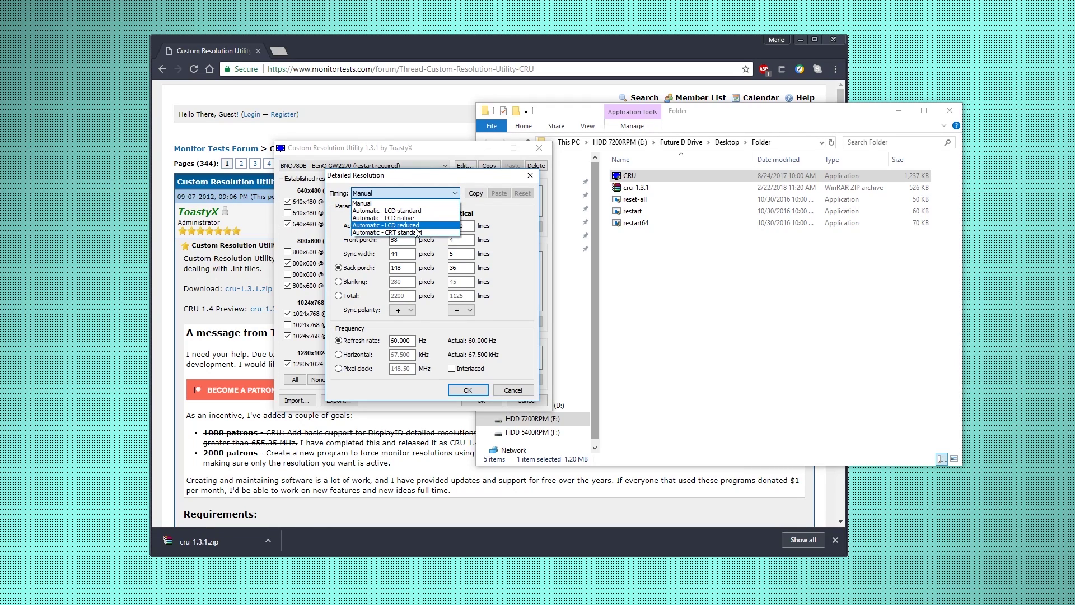
pyautogui.click(418, 211)
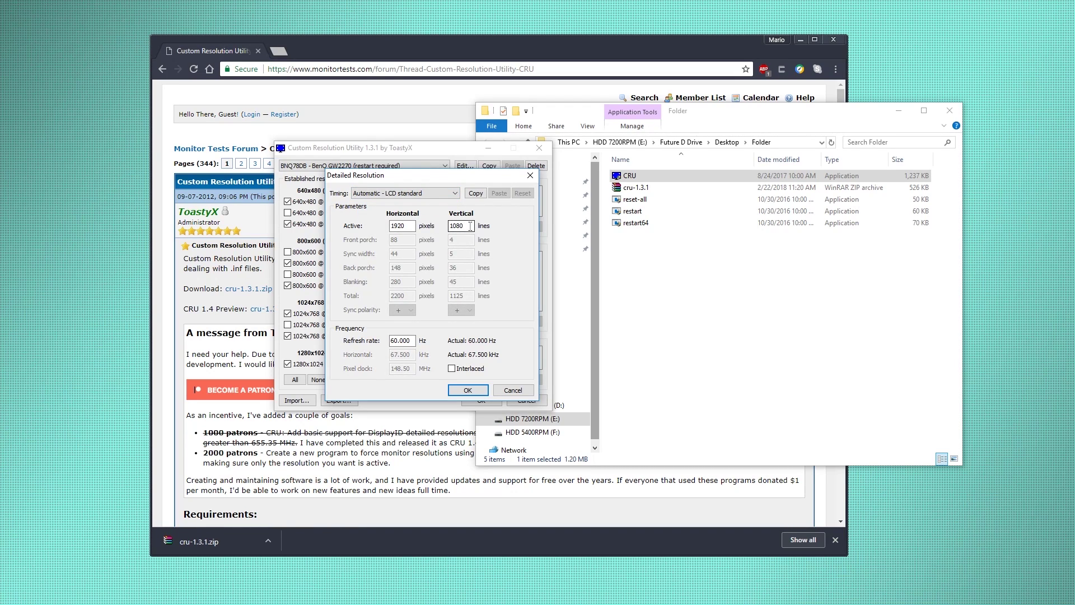
pyautogui.write('810')
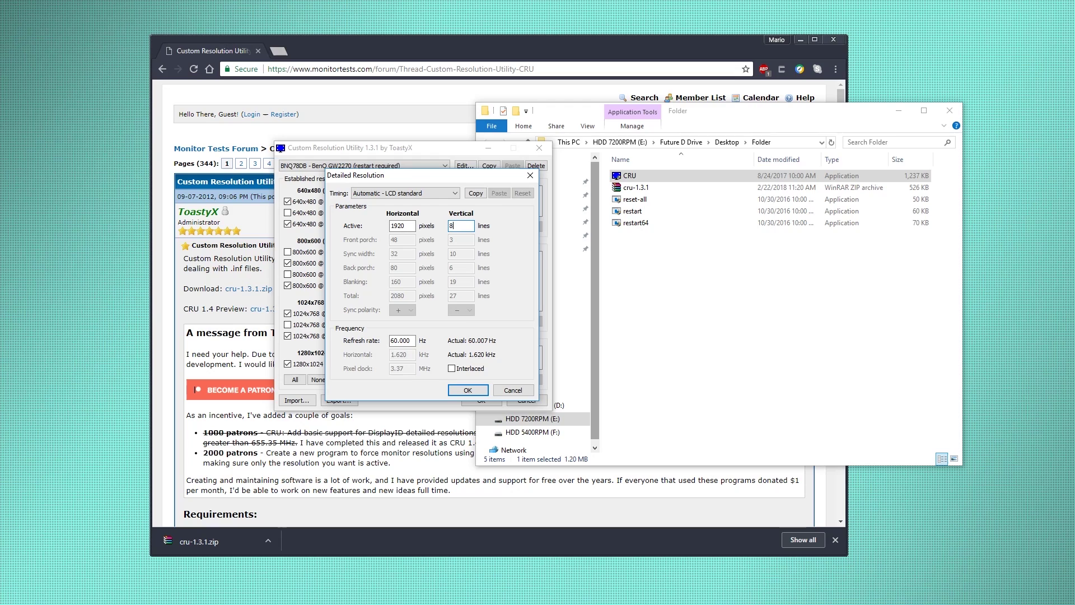
pyautogui.click(466, 391)
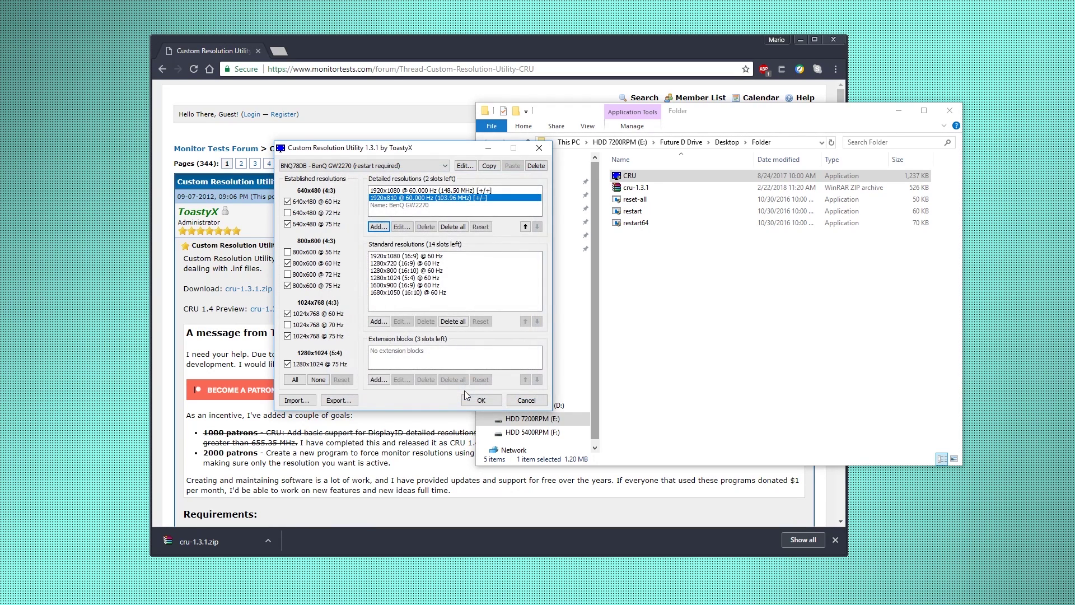
# Recheck the 1920x810 at 60 Hz resolution, then save the changes and exit CRU
pyautogui.click(402, 227)
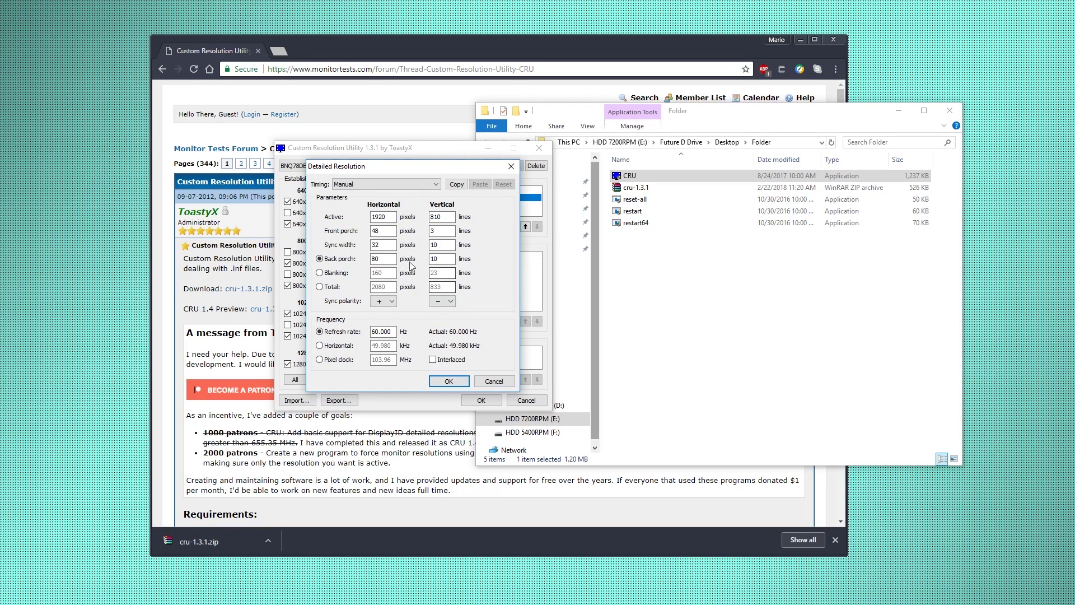
pyautogui.click(439, 387)
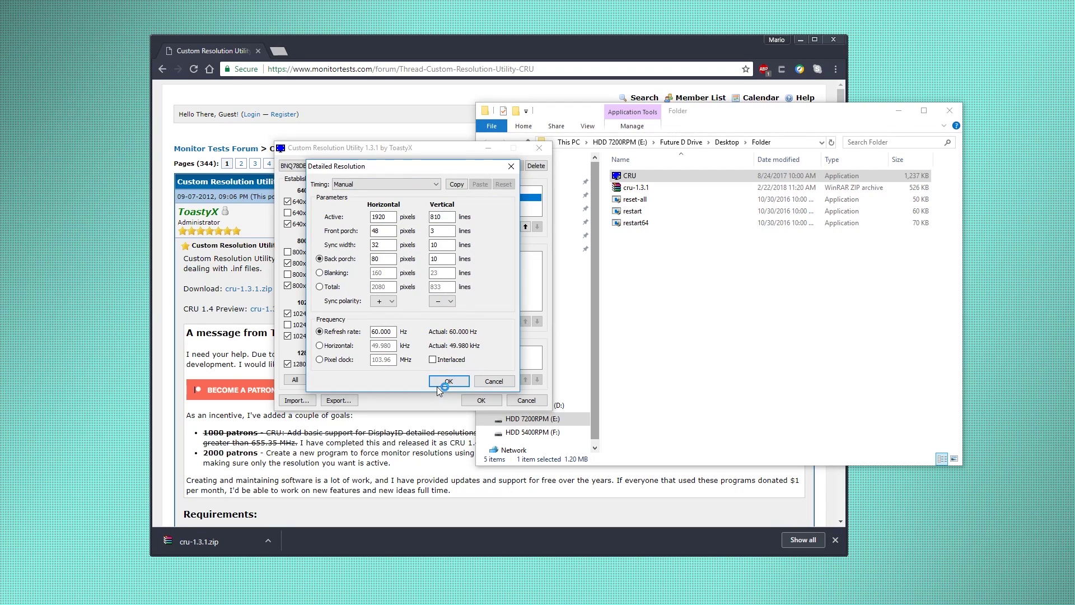
pyautogui.click(481, 401)
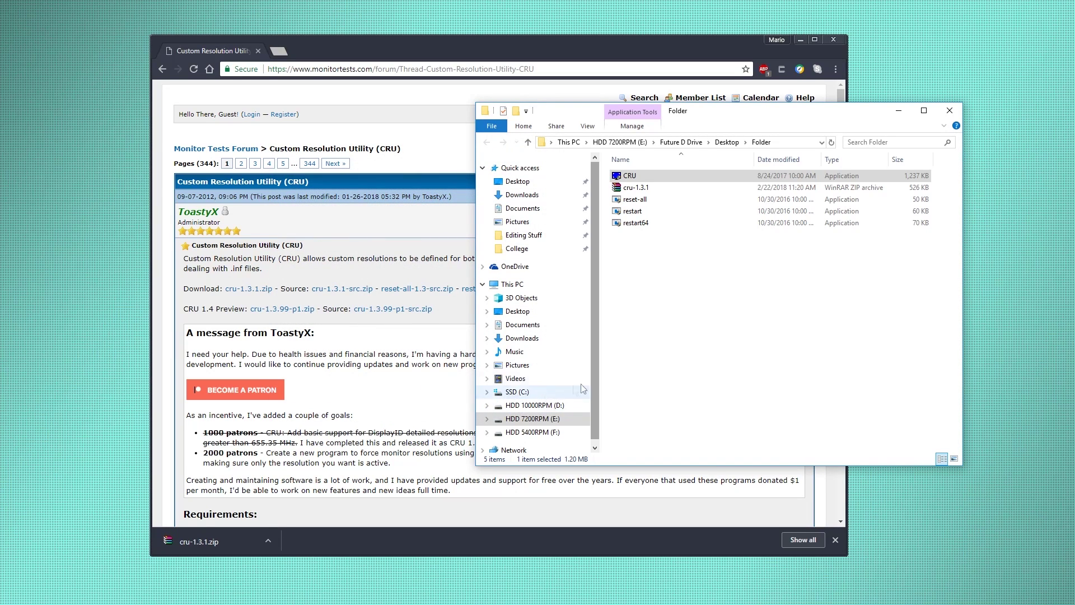
# Deselect CRU and close the Desktop Folder window
pyautogui.click(784, 308)
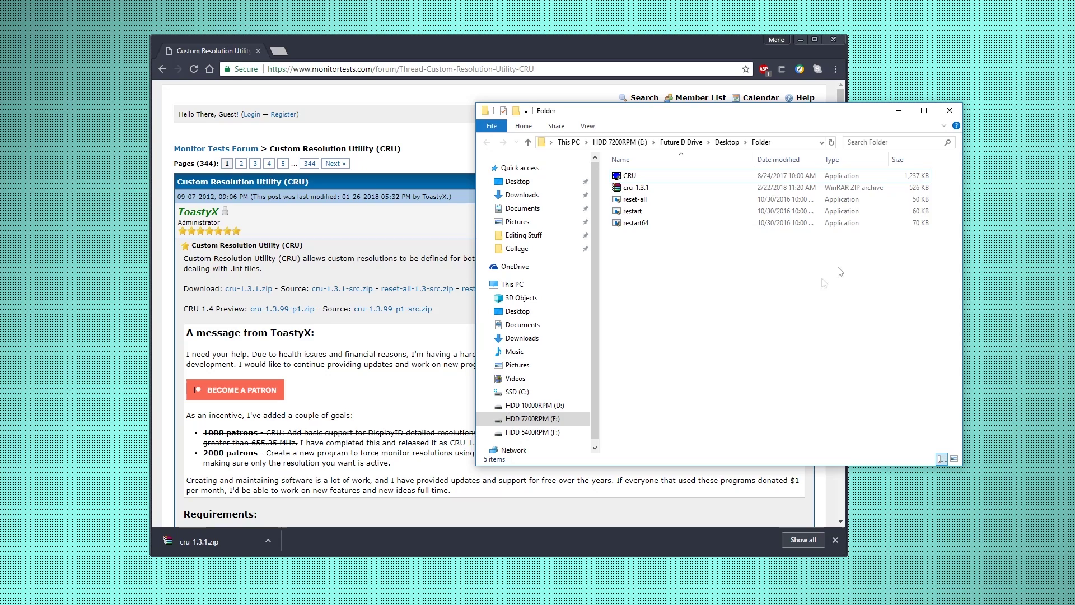
pyautogui.click(949, 112)
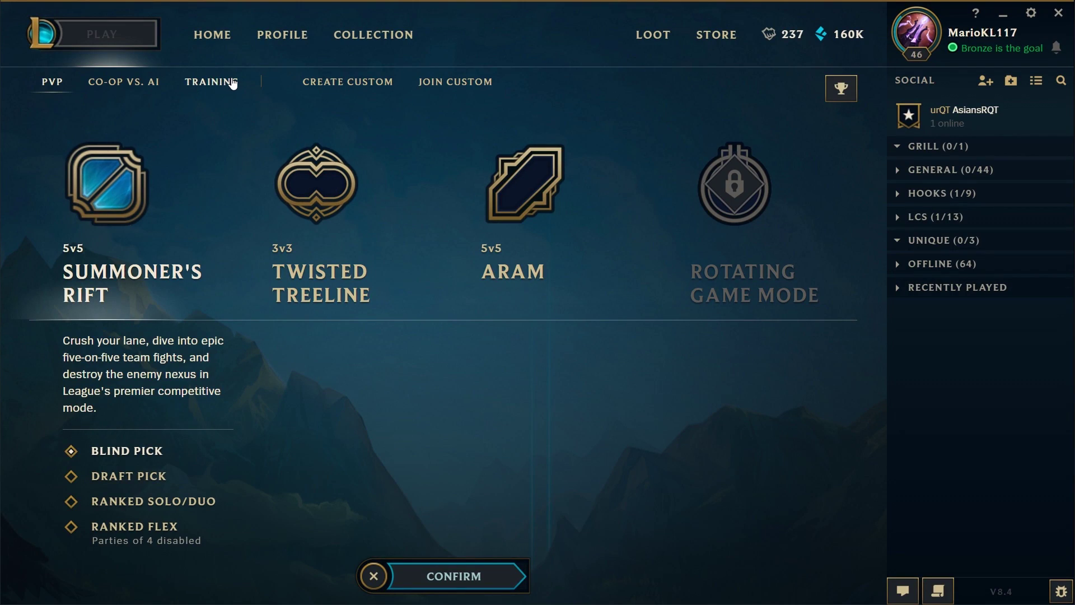
# Launch a Practice Tool game on Summoner's Rift and lock in a random champion
pyautogui.click(233, 83)
pyautogui.click(596, 270)
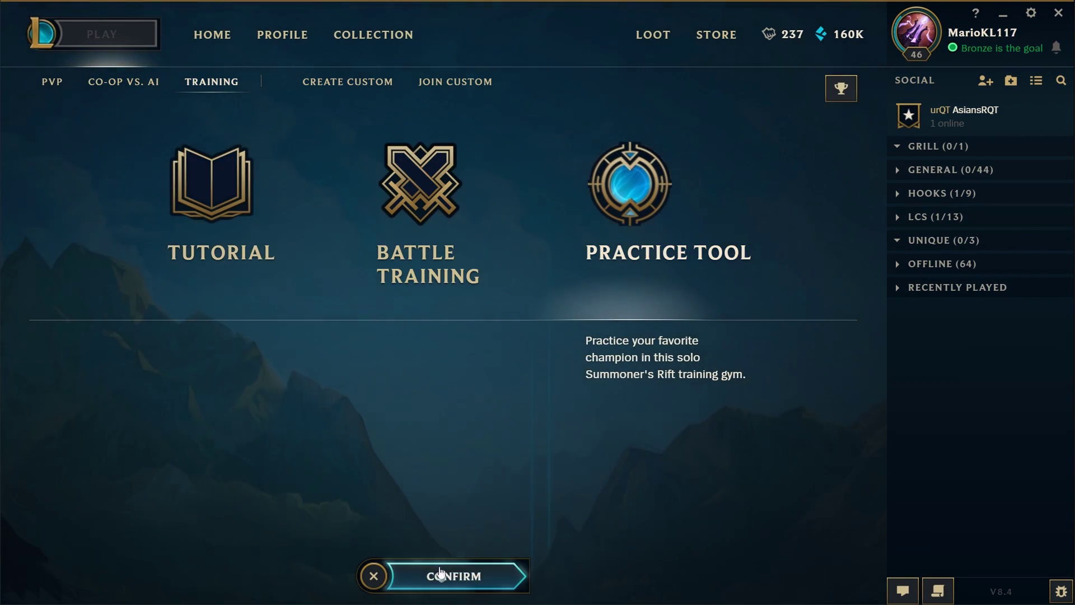
pyautogui.click(440, 574)
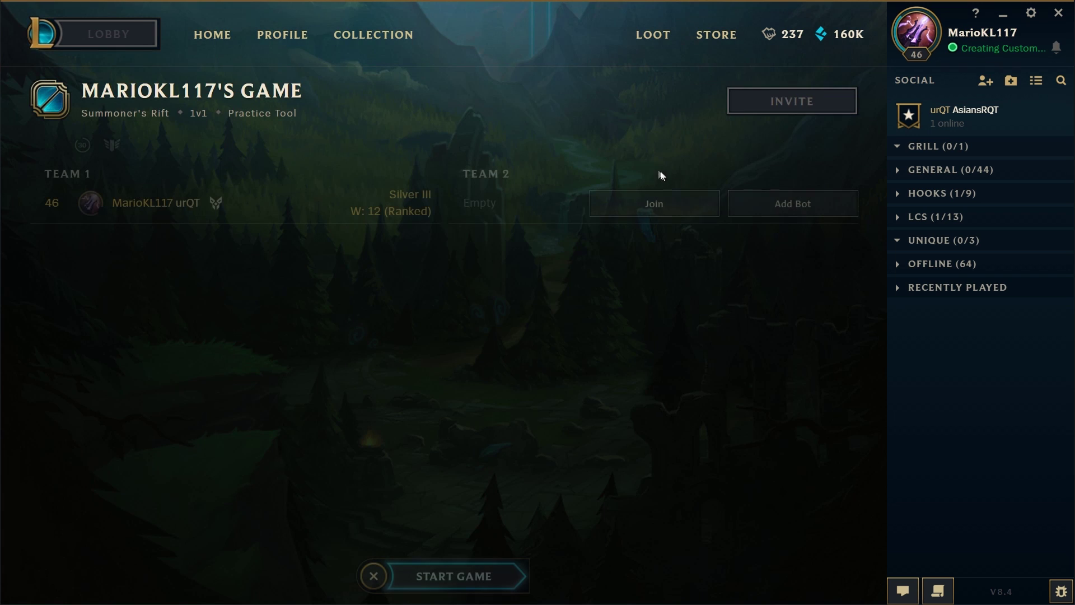
pyautogui.click(459, 583)
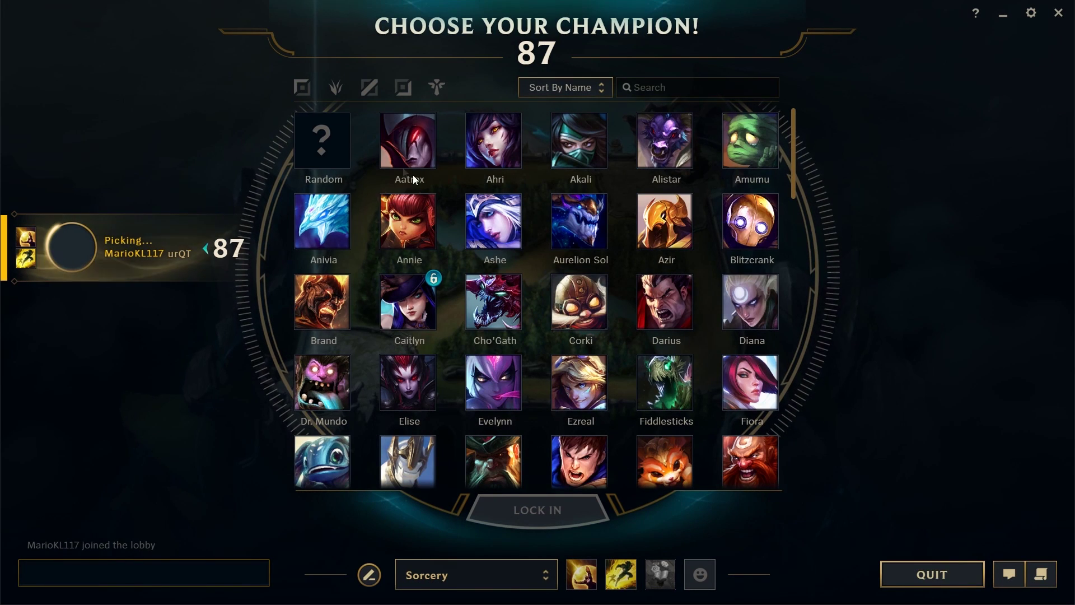
pyautogui.click(322, 140)
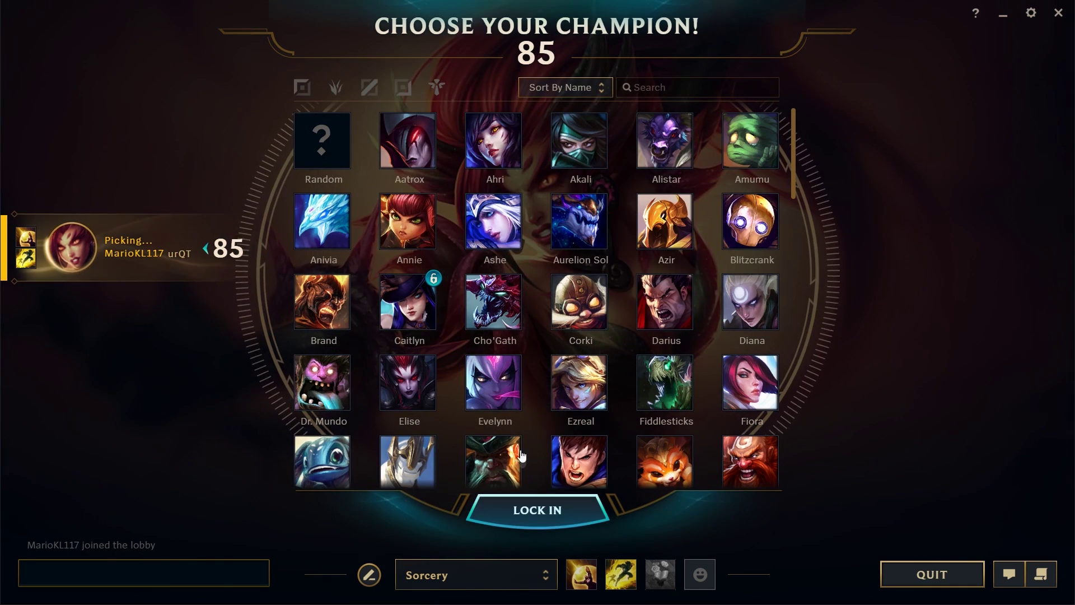
pyautogui.click(521, 509)
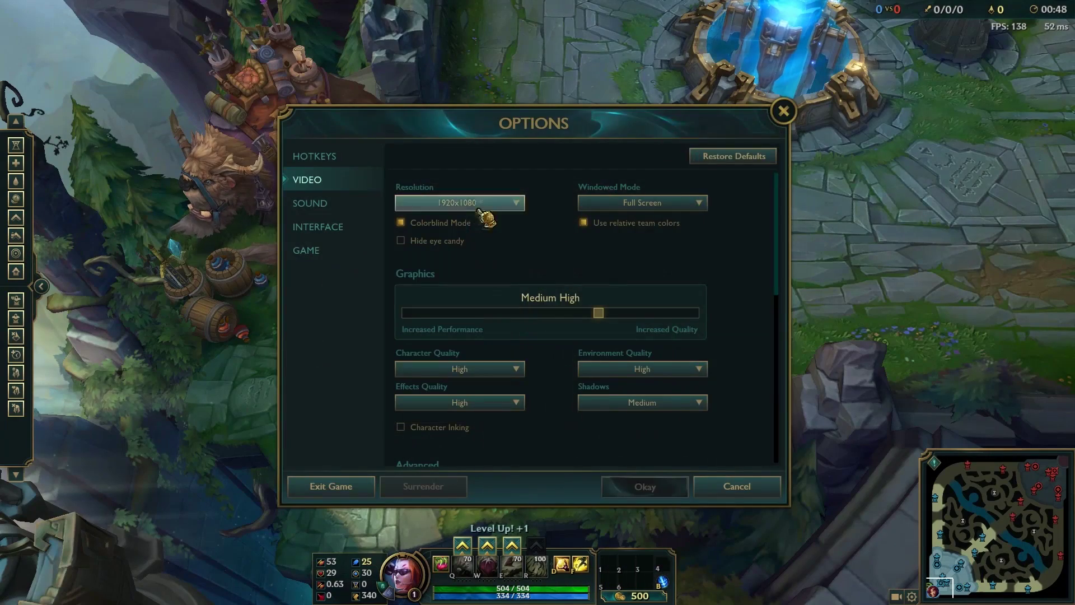
# Set the game resolution to 1920x810 in the Video options
pyautogui.press('Escape')
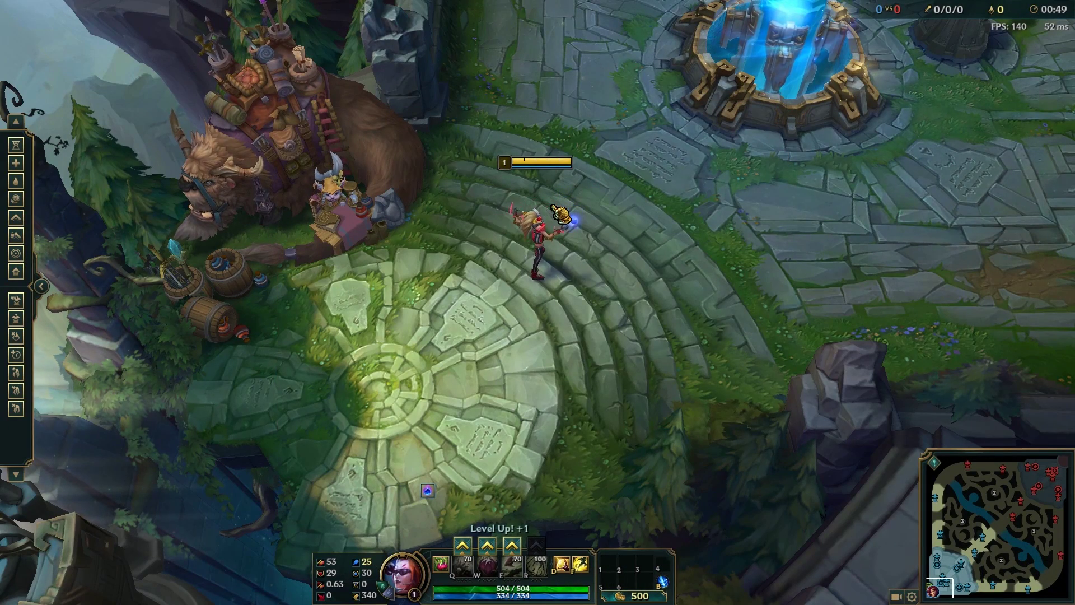
pyautogui.press('Escape')
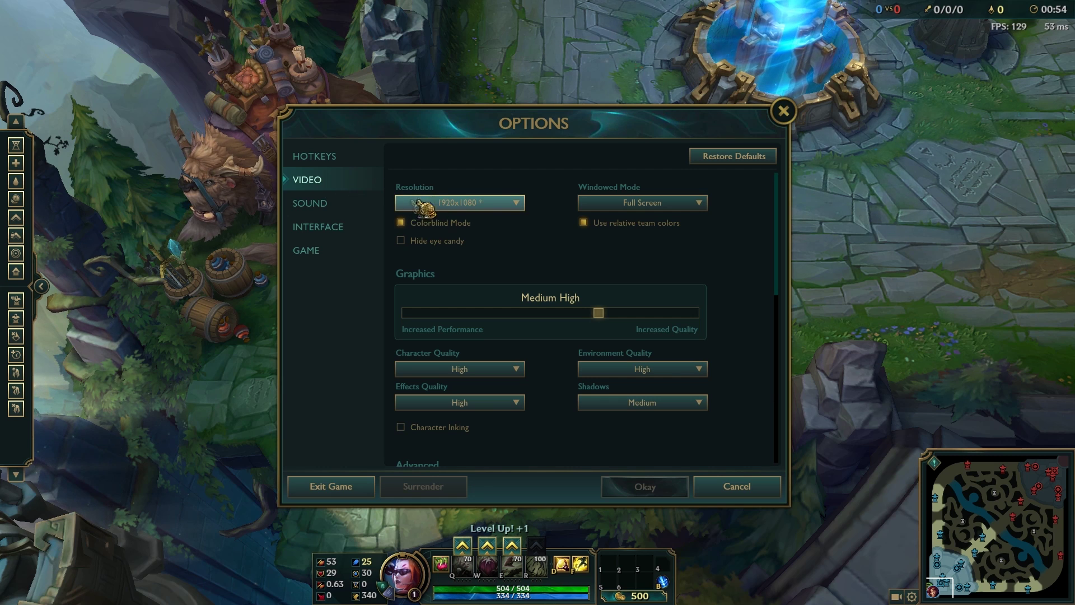
pyautogui.click(506, 205)
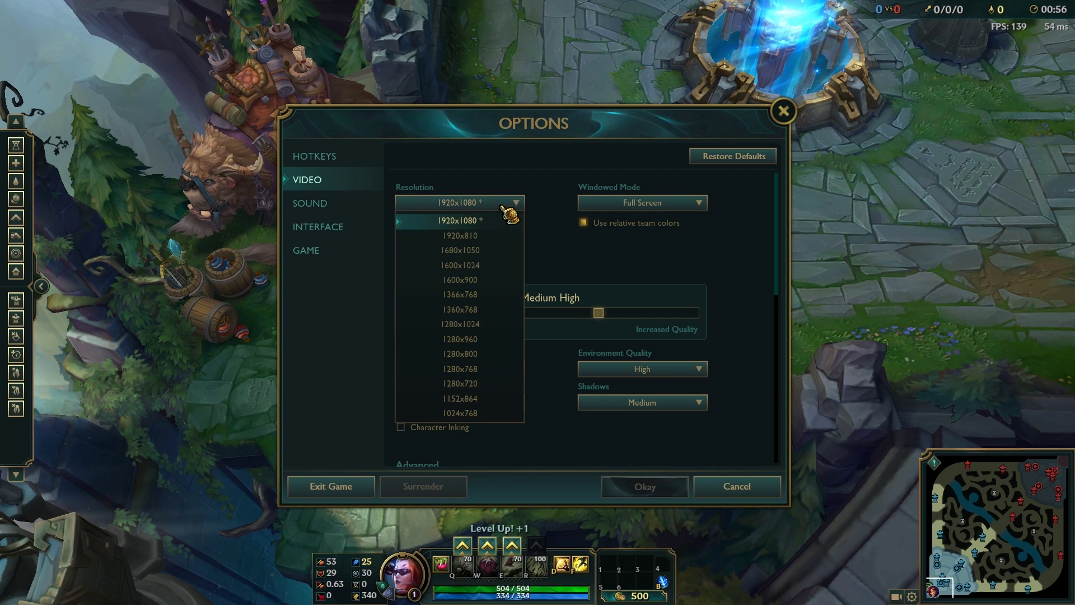
pyautogui.click(460, 238)
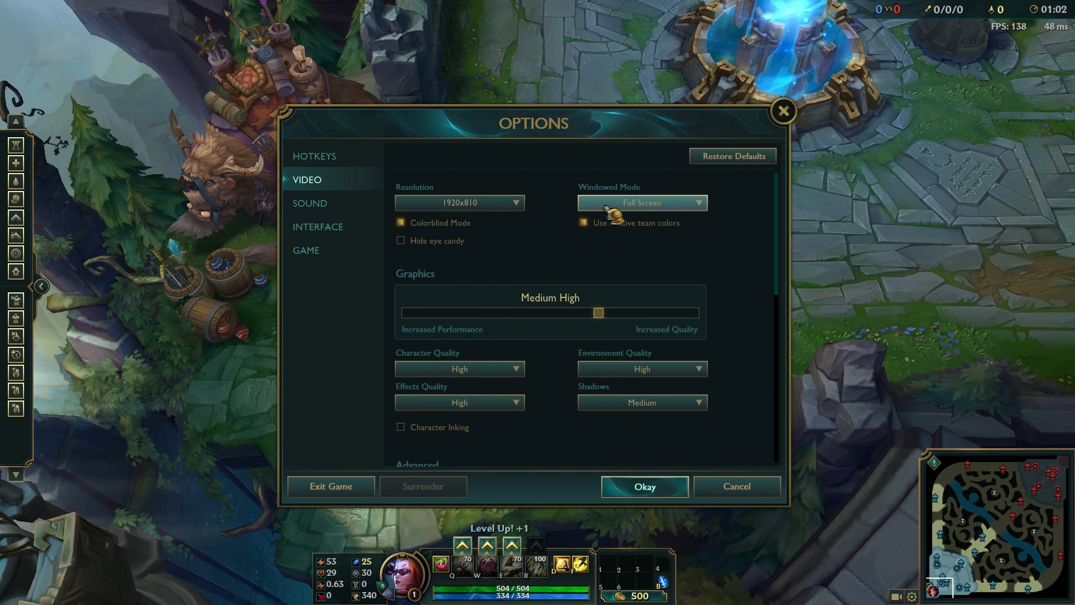
# Set Windowed Mode to Borderless, apply the video settings, and reopen Options to verify
pyautogui.click(645, 205)
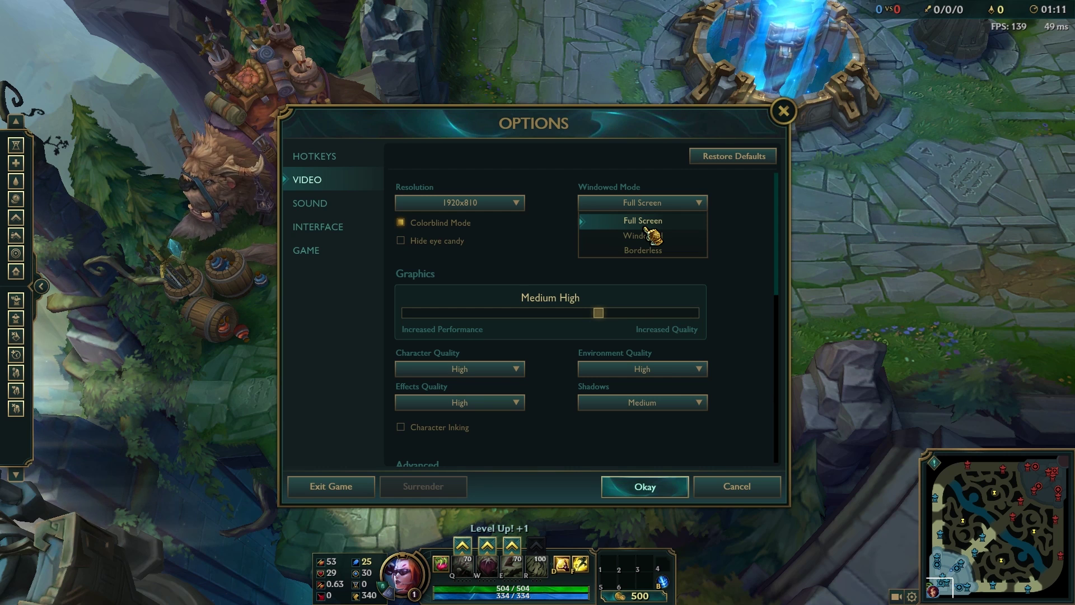
pyautogui.click(660, 237)
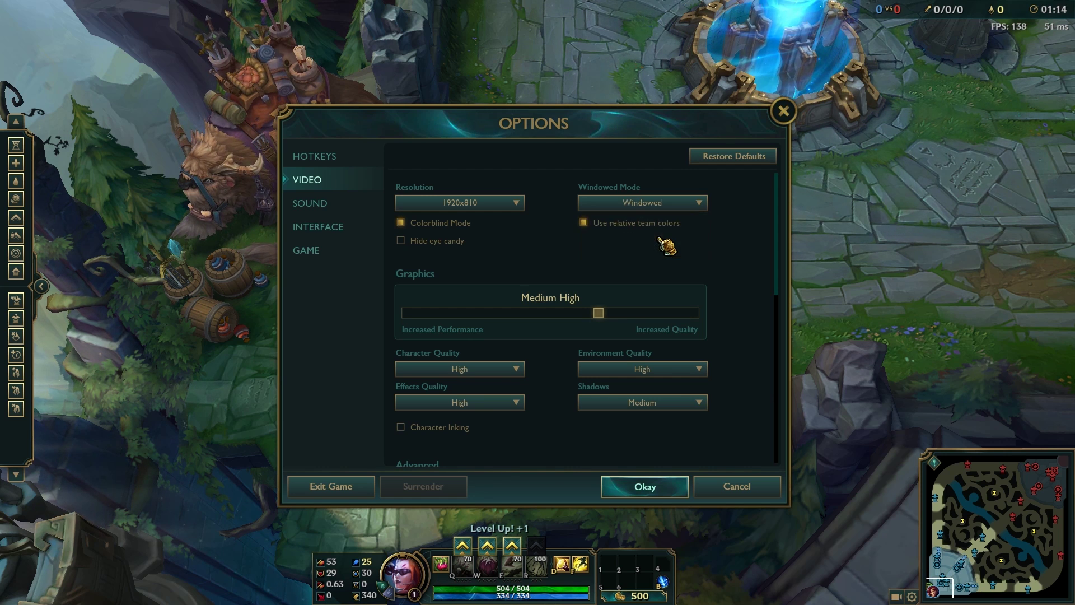
pyautogui.click(642, 202)
pyautogui.click(644, 250)
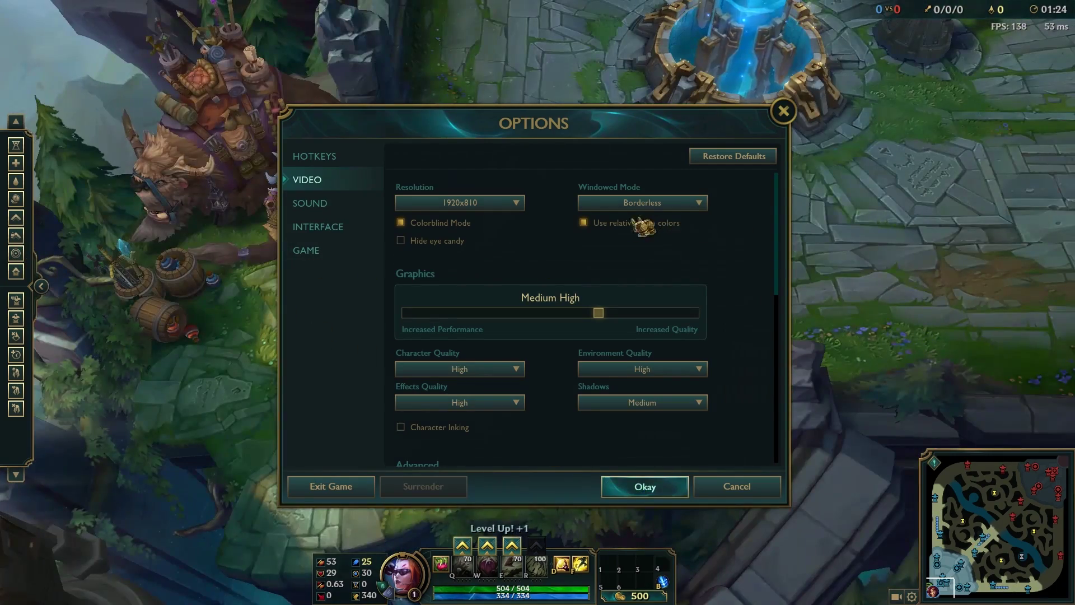
pyautogui.click(649, 483)
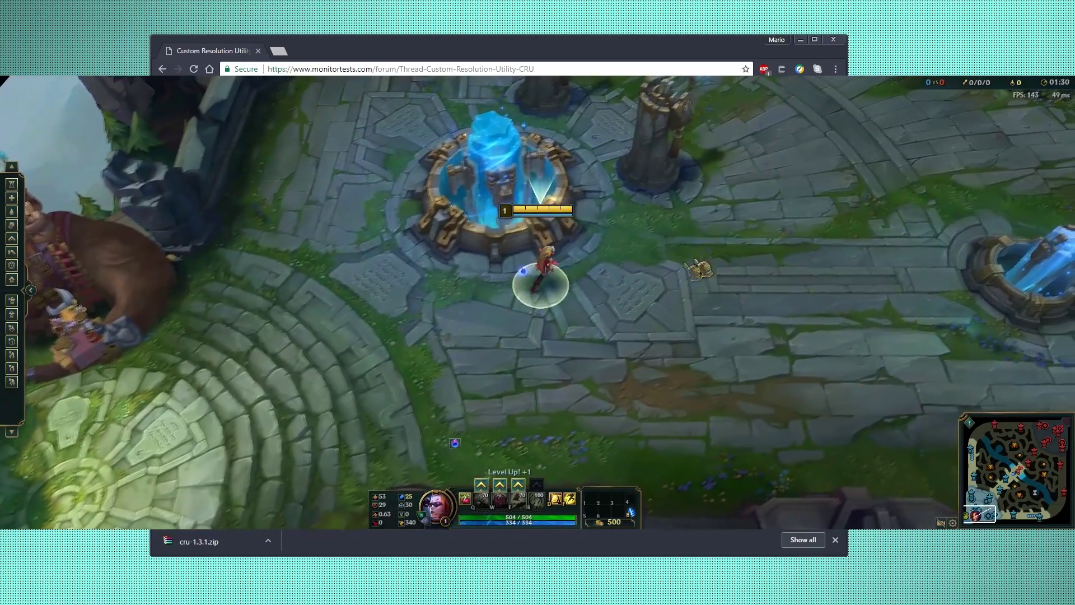
pyautogui.rightClick(568, 287)
pyautogui.press('Escape')
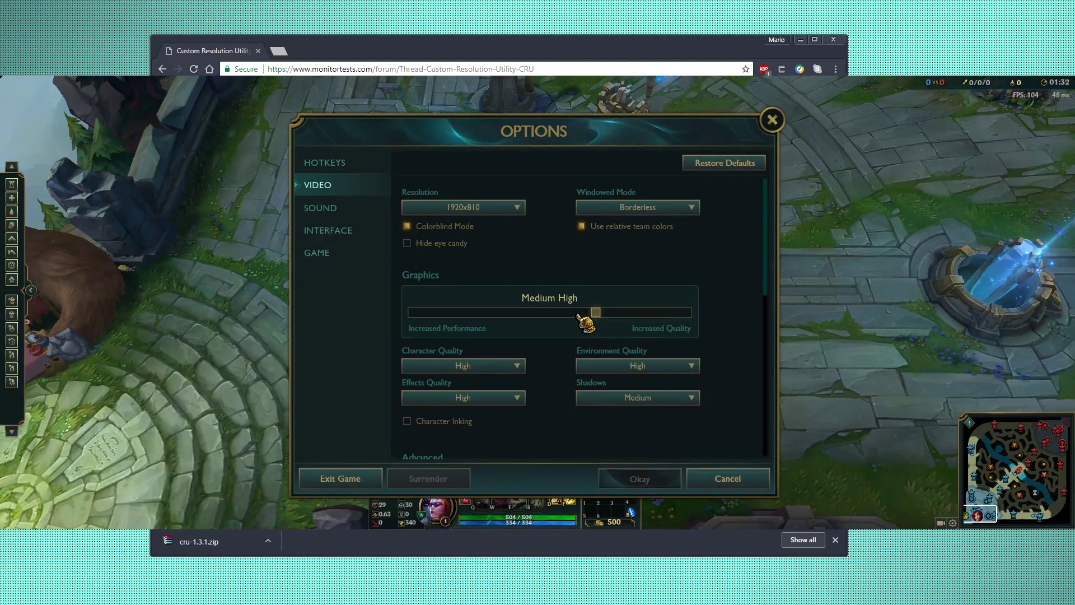